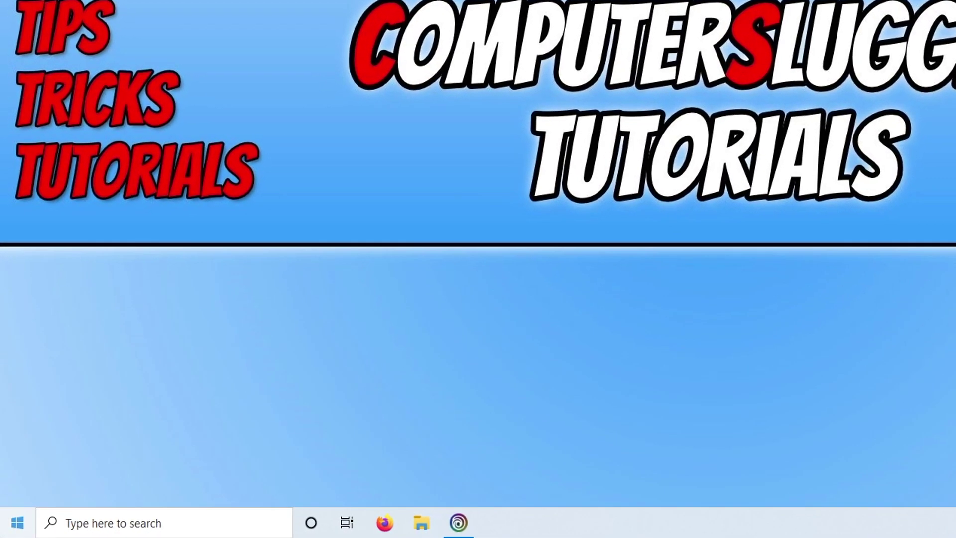
Open Device Manager and expand Display adapters to reveal the NVIDIA GeForce GTX 1660 SUPER.
right_click(11, 527)
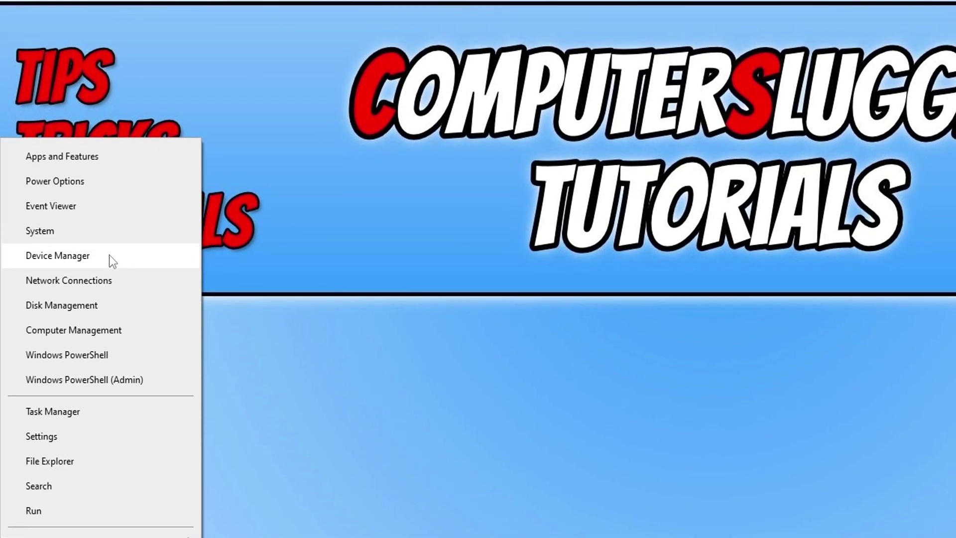
click(109, 210)
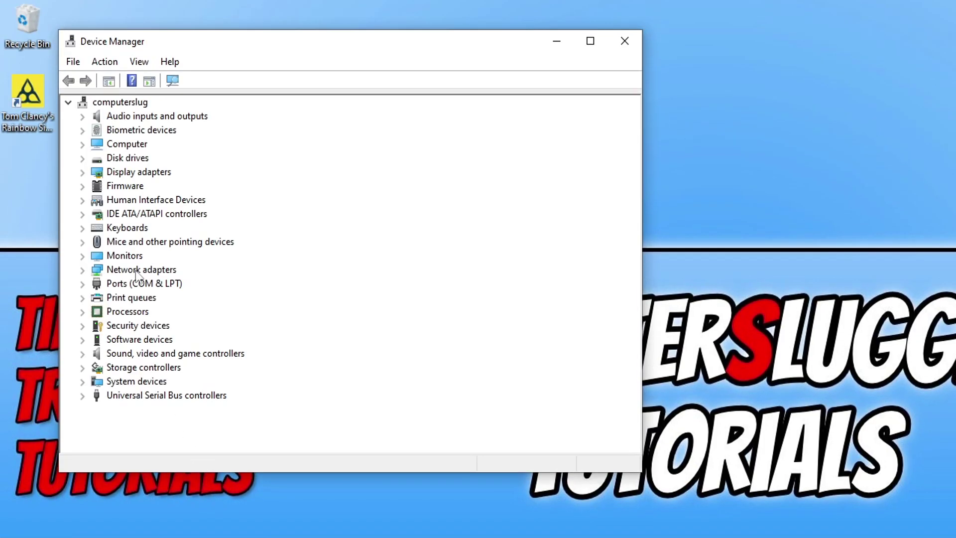
click(81, 172)
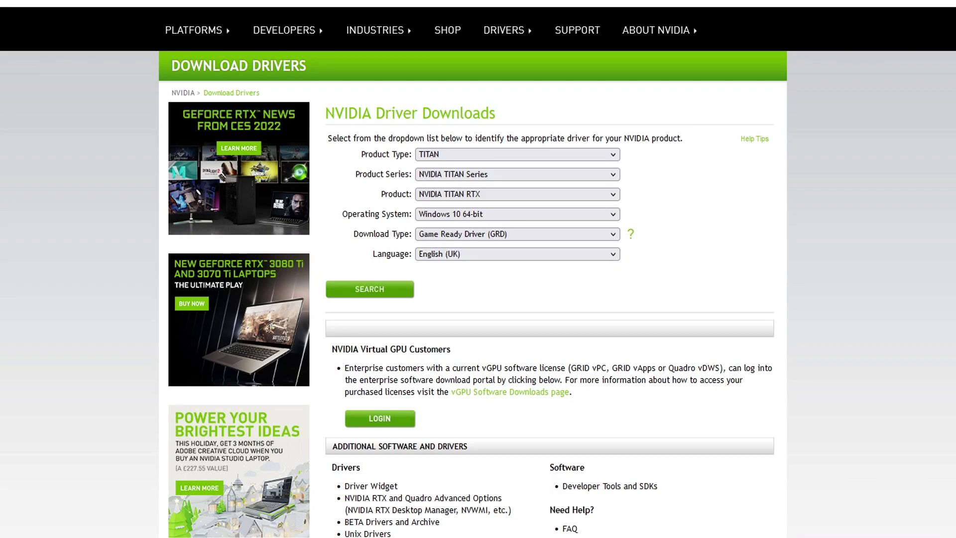
Set the driver search to GeForce, GeForce 16 Series and GeForce GTX 1660 SUPER.
click(580, 155)
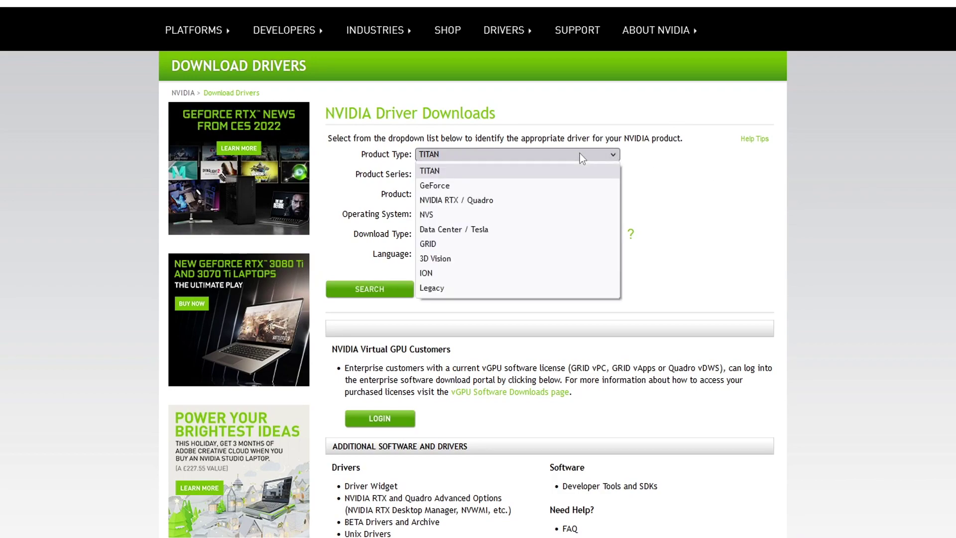
click(531, 183)
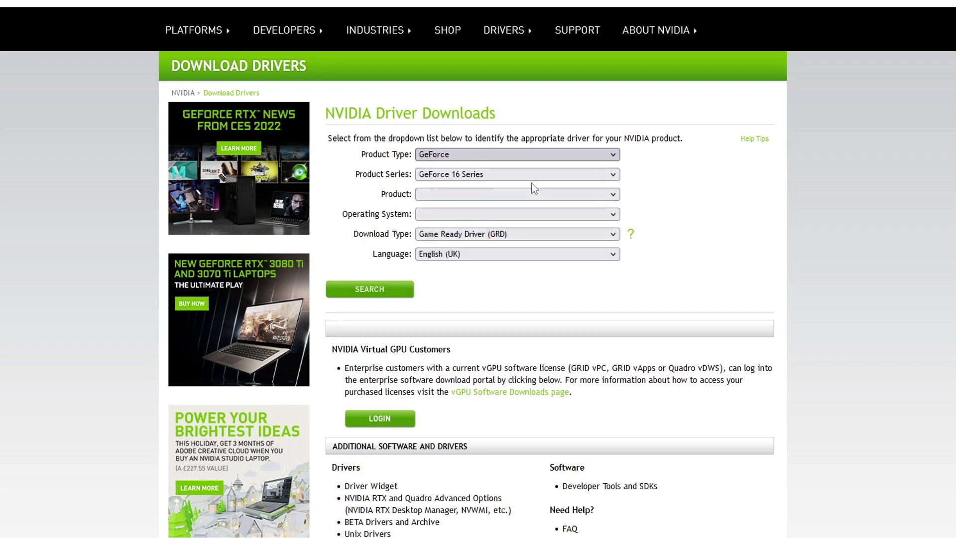
click(515, 175)
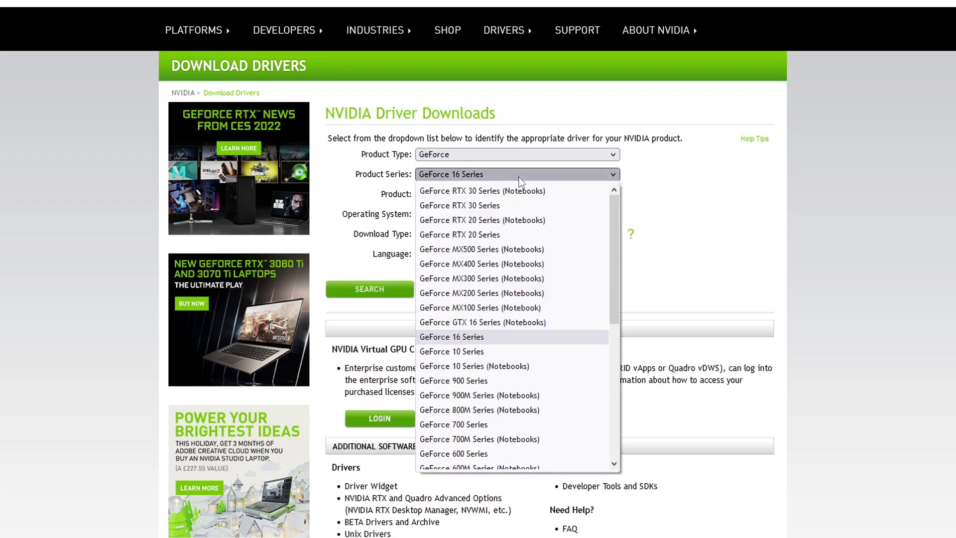
click(497, 336)
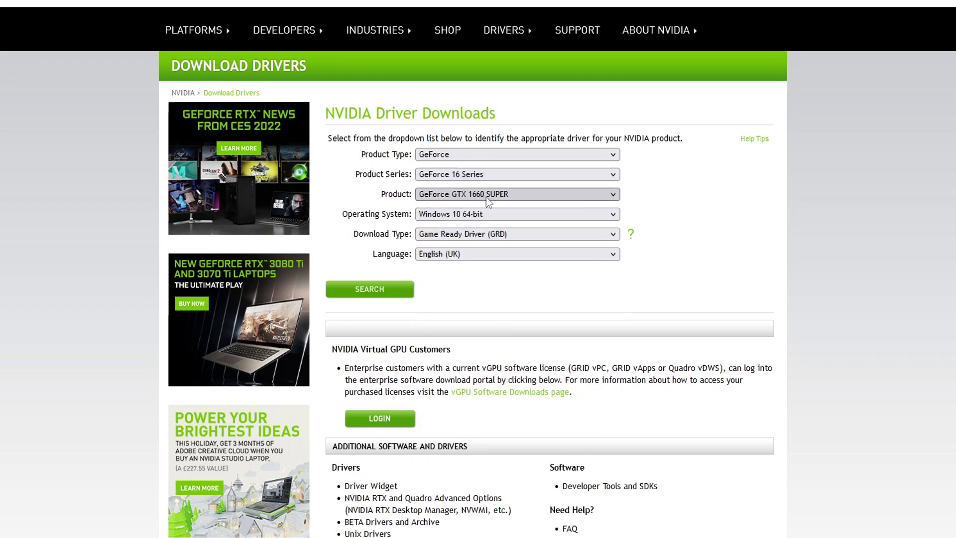
click(523, 195)
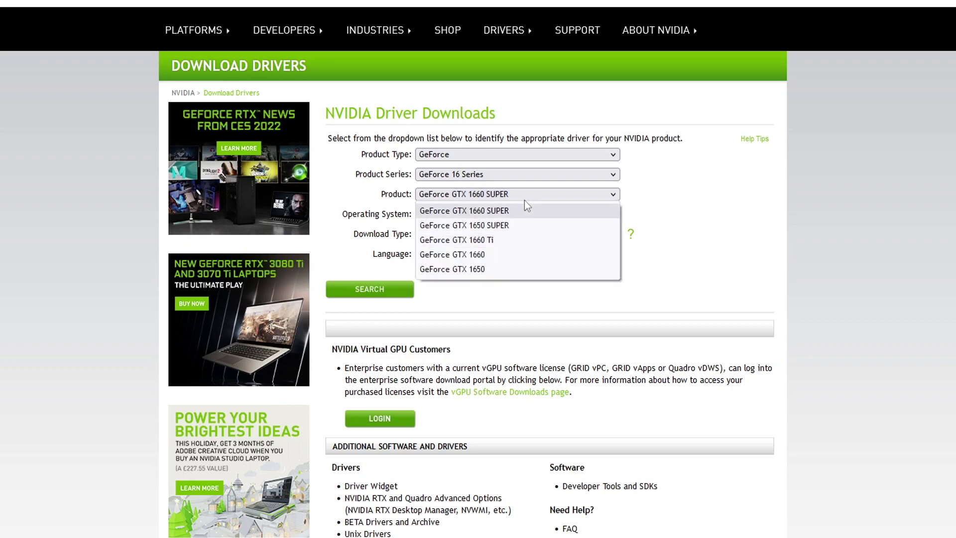
click(525, 211)
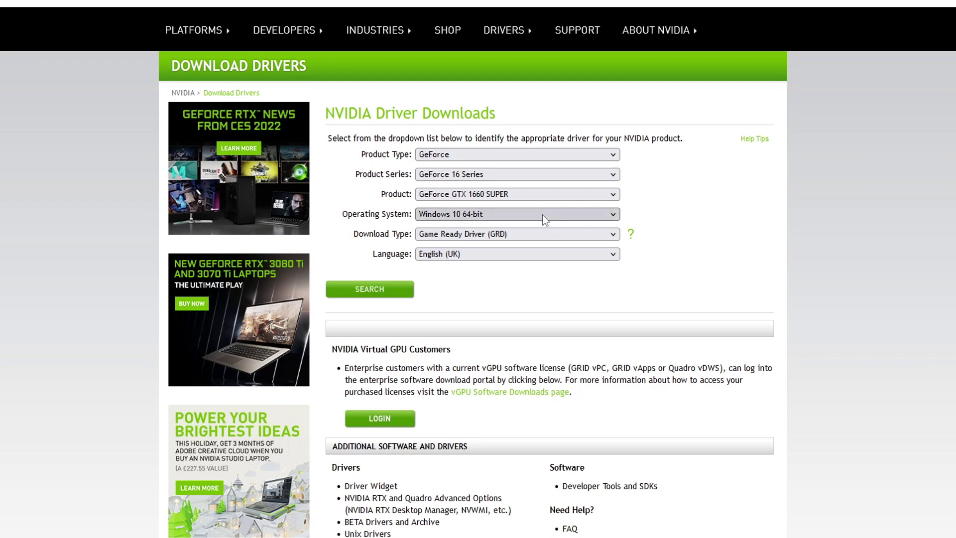
Choose the Game Ready Driver, search, and save the matching Windows 10 64-bit installer.
click(531, 238)
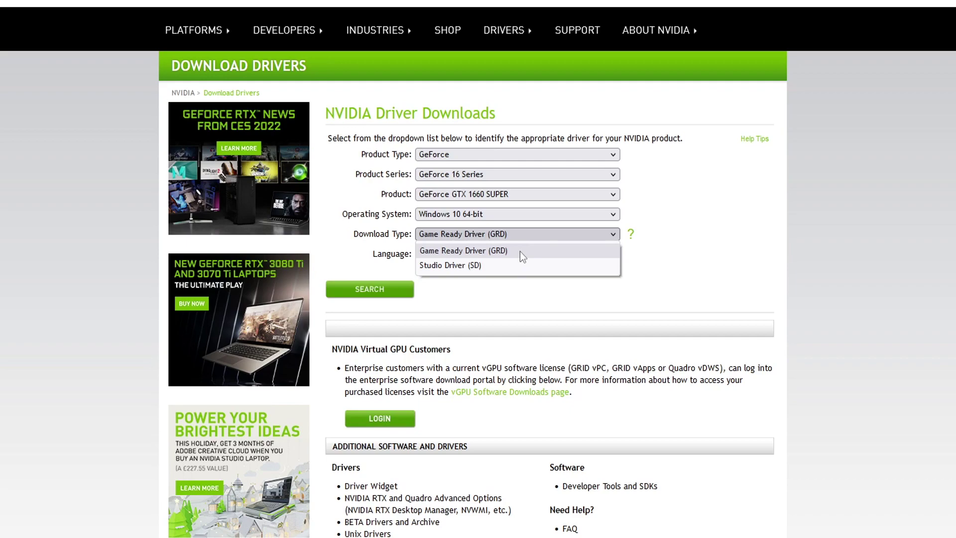
click(519, 251)
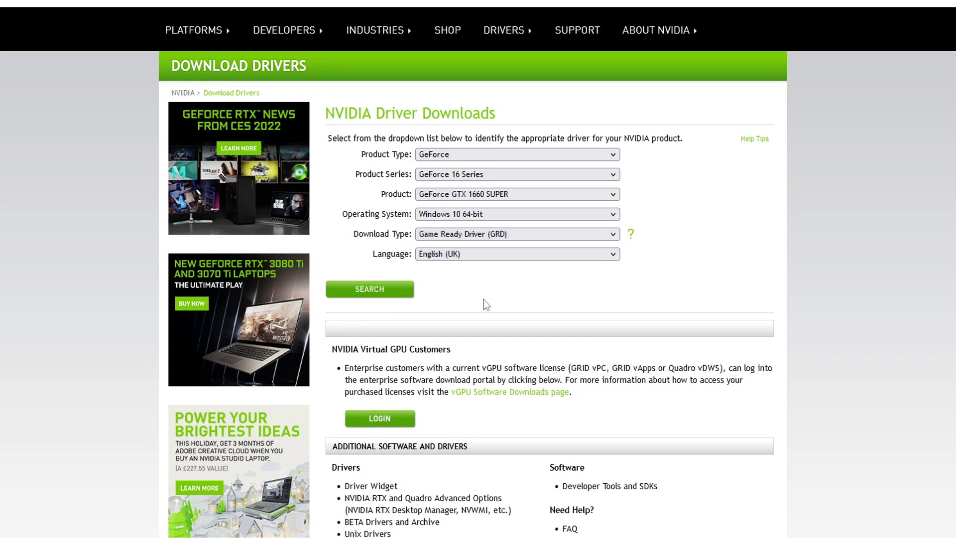
click(382, 296)
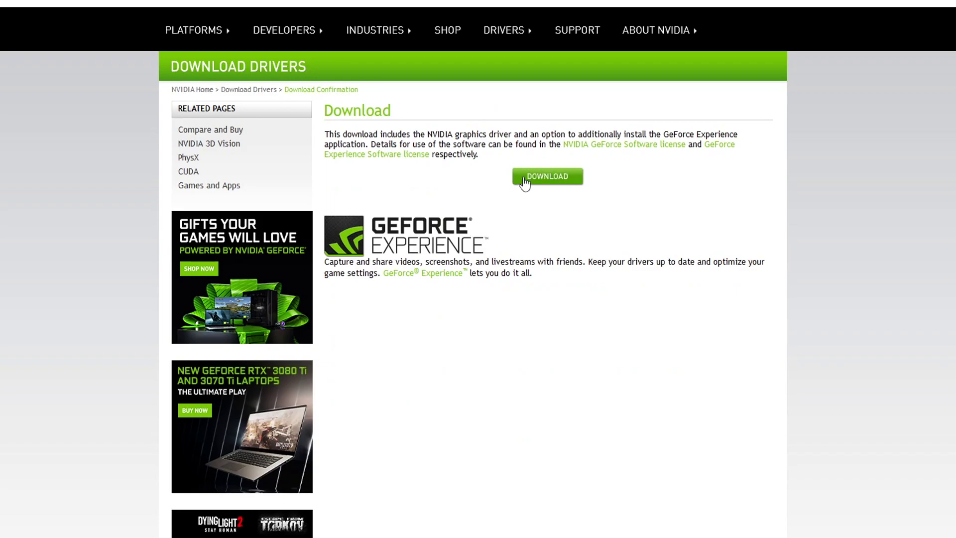
click(520, 312)
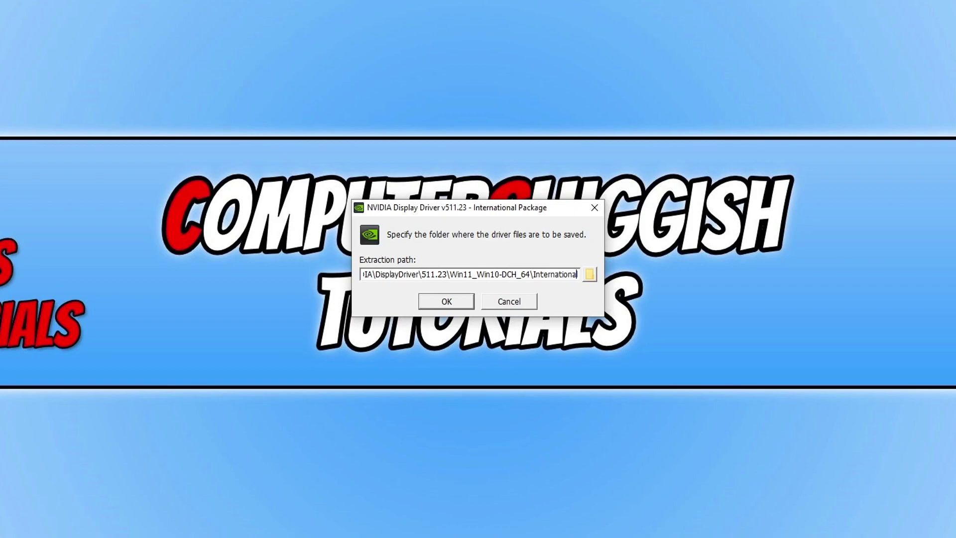
Extract to the default folder, keep 'NVIDIA Graphics Driver and GeForce Experience', and continue.
click(457, 306)
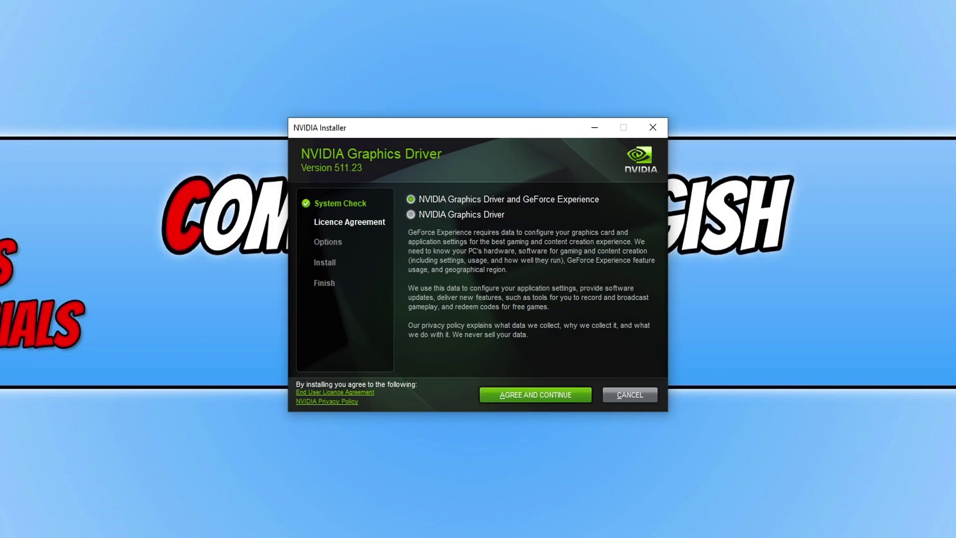
click(468, 213)
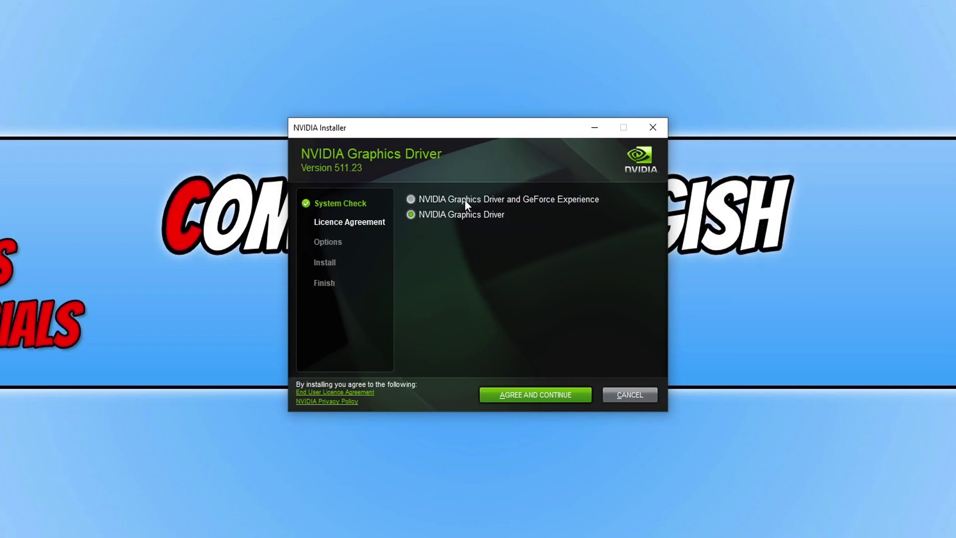
click(464, 200)
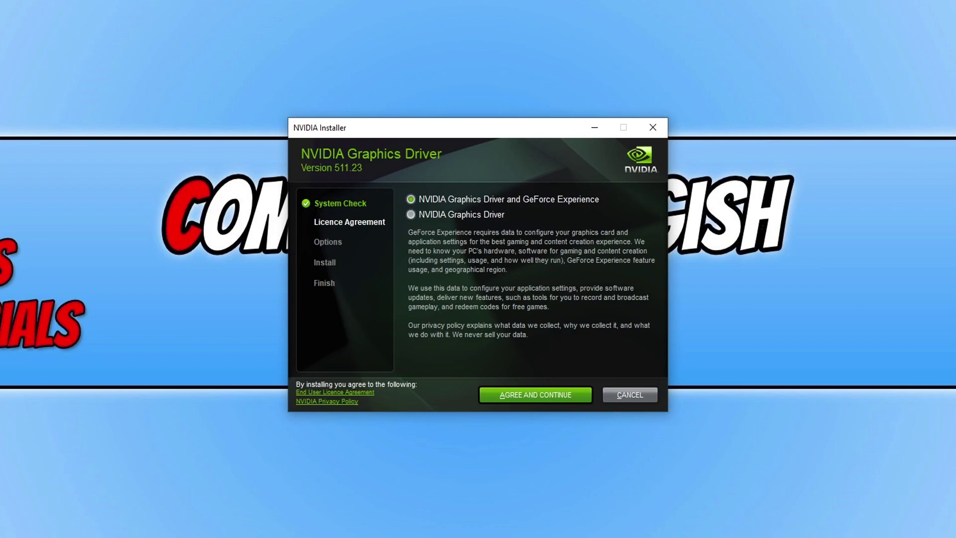
click(528, 395)
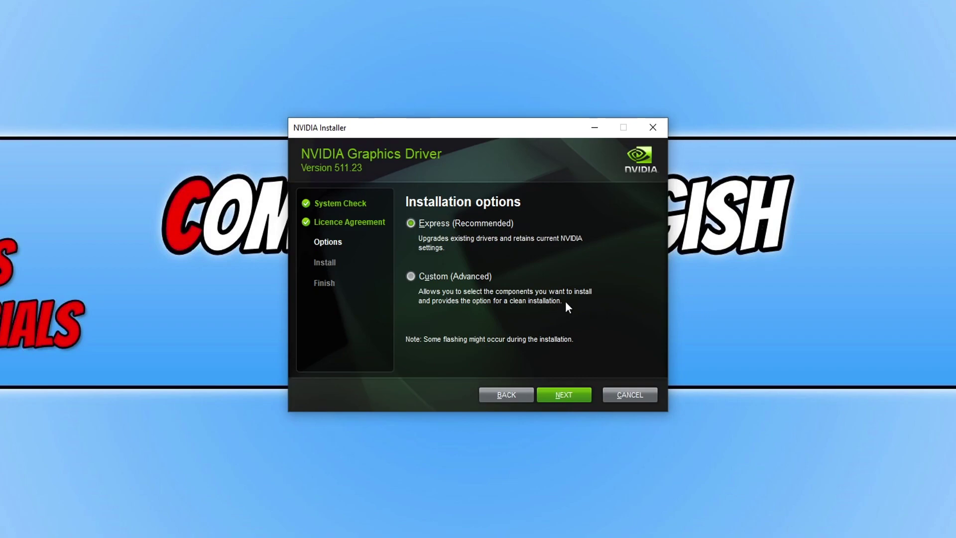
Preview Custom with clean installation, go back, and start an Express (Recommended) installation.
click(441, 278)
click(556, 394)
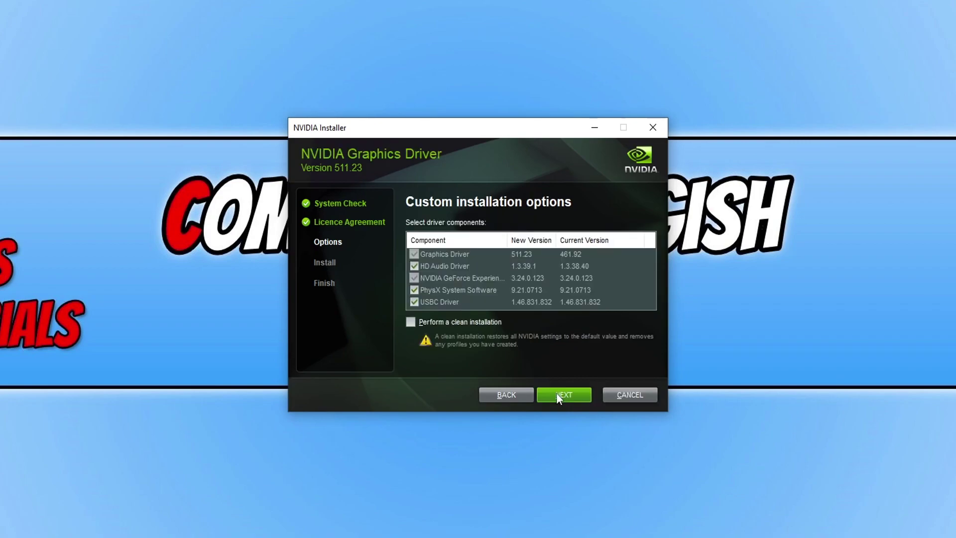
click(410, 322)
click(501, 399)
click(445, 224)
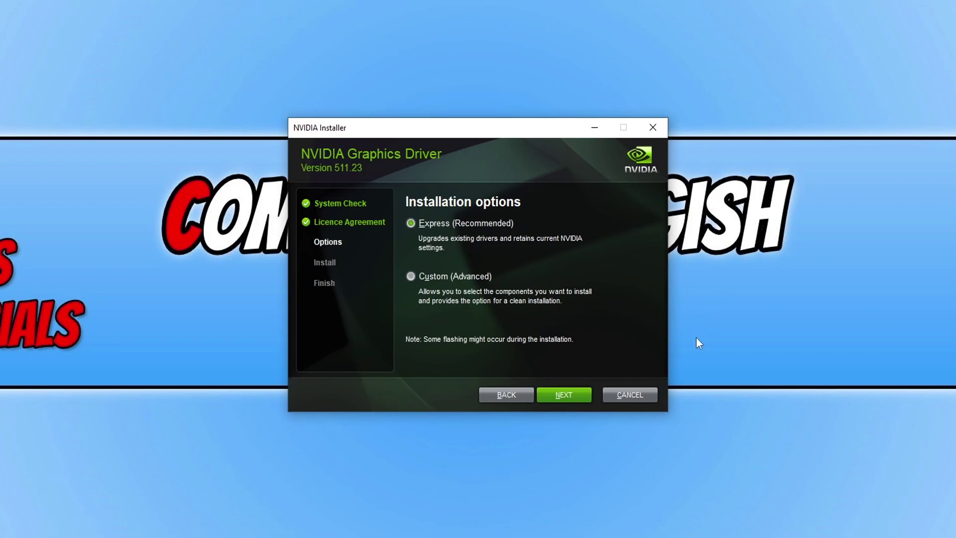
click(582, 394)
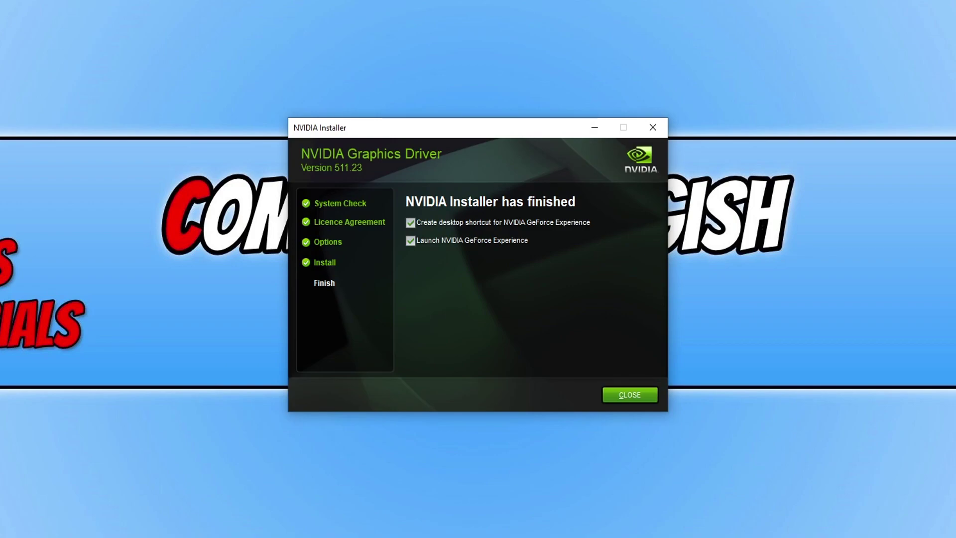
Untick 'Create desktop shortcut' and 'Launch NVIDIA GeForce Experience' on the finish screen.
click(470, 226)
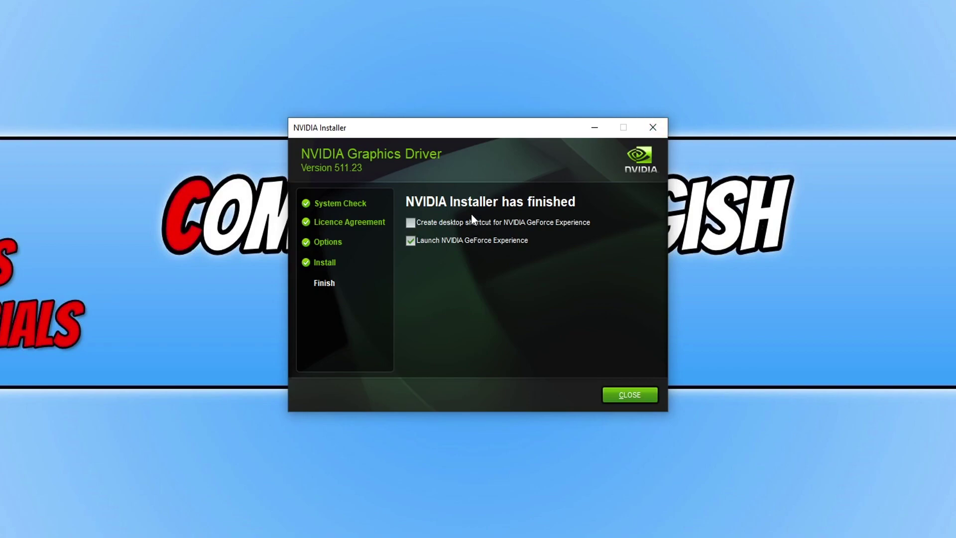
click(478, 243)
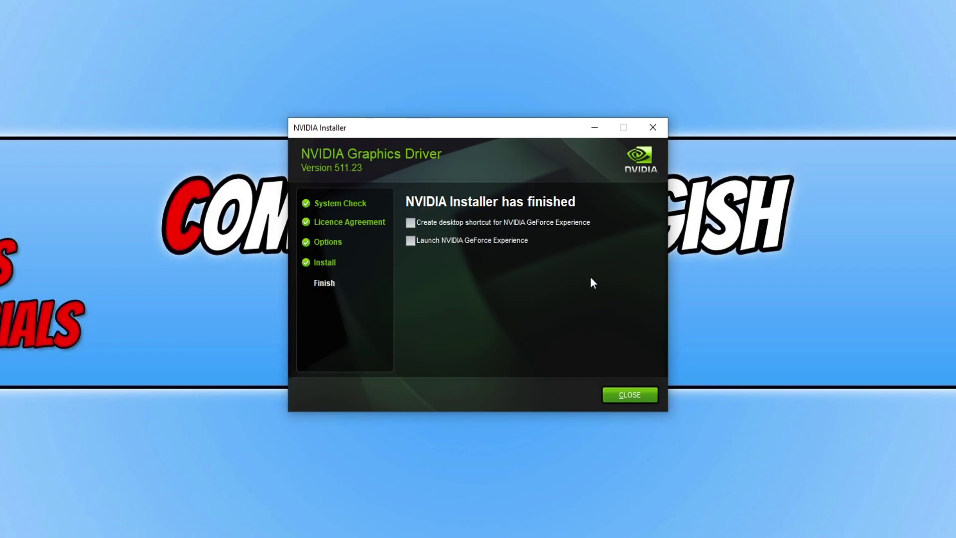